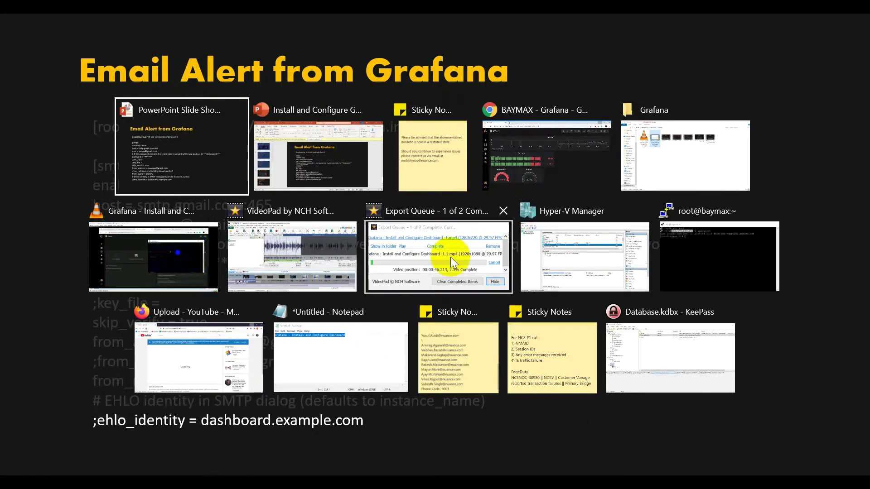
Step: Open /etc/grafana/grafana.ini in vim from the PuTTY root session beside the slide
left_click(732, 243)
left_click_drag(273, 64, 656, 87)
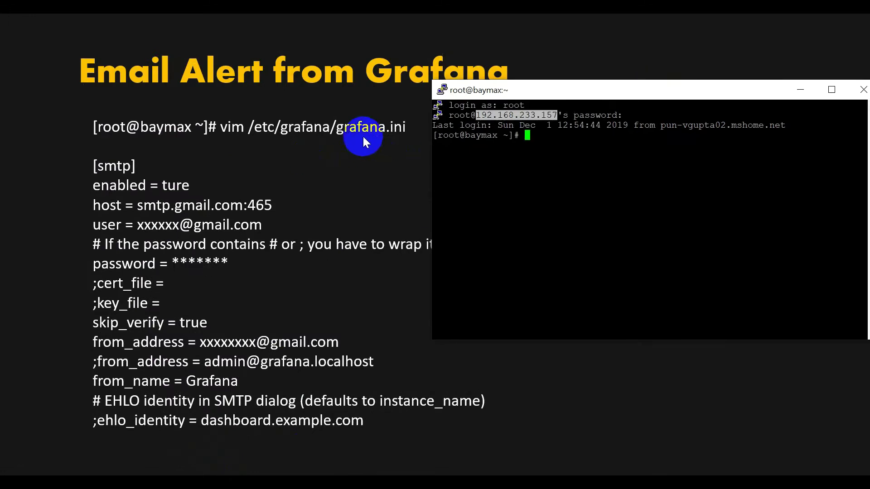
left_click(670, 208)
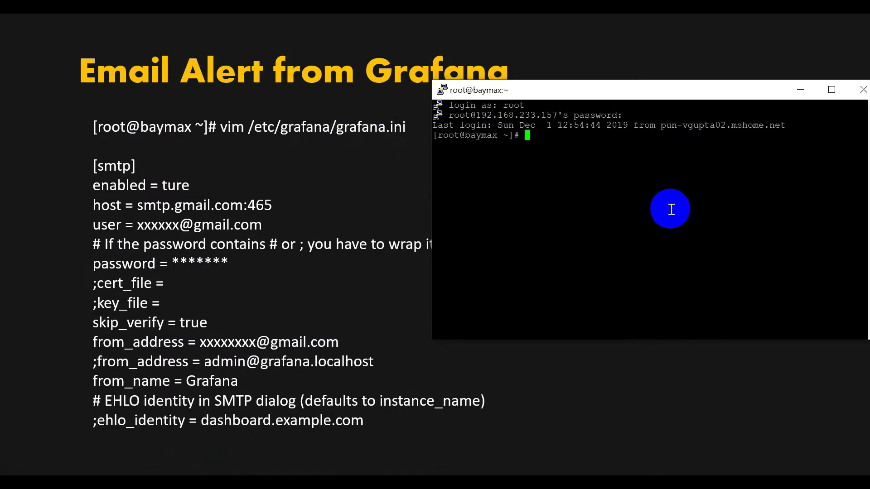
type("vim /etc/grafana/")
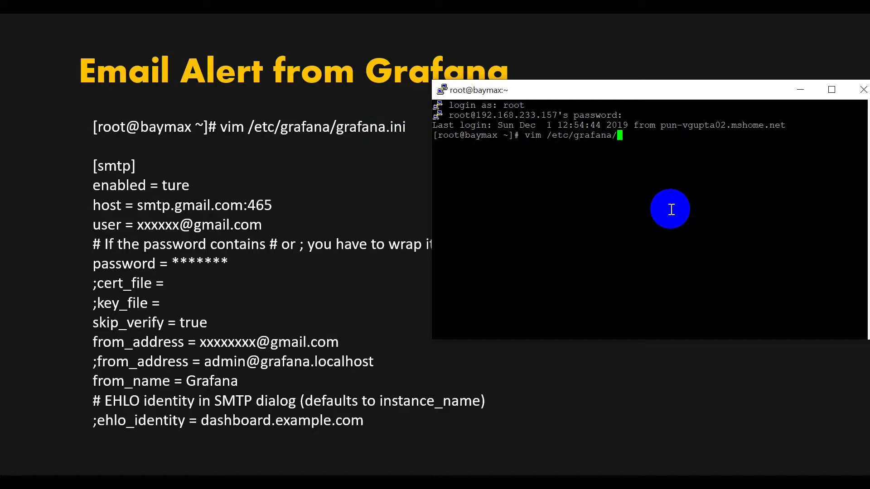
type("gr")
key("Tab")
key("Return")
Step: Page down past the database, analytics, users and auth sections to the [smtp] enabled line
key("Down")
key("Down")
key("Down")
key("Down")
key("Down")
key("Down")
key("Down")
key("Down")
key("Down")
key("Down")
key("Down")
key("Down")
key("Down")
key("Down")
key("Down")
key("Down")
key("Down")
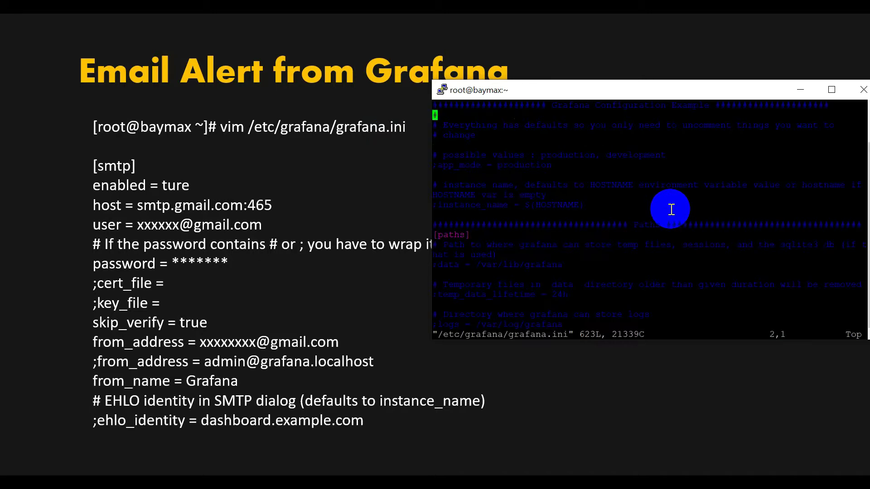
key("Down")
key("Down")
key("Down")
key("Down")
key("Down")
key("Down")
key("Down")
key("Down")
key("Down")
key("Down")
key("Down")
key("Down")
key("Down")
key("Down")
key("Down")
key("Down")
key("Down")
key("Down")
key("Down")
key("Down")
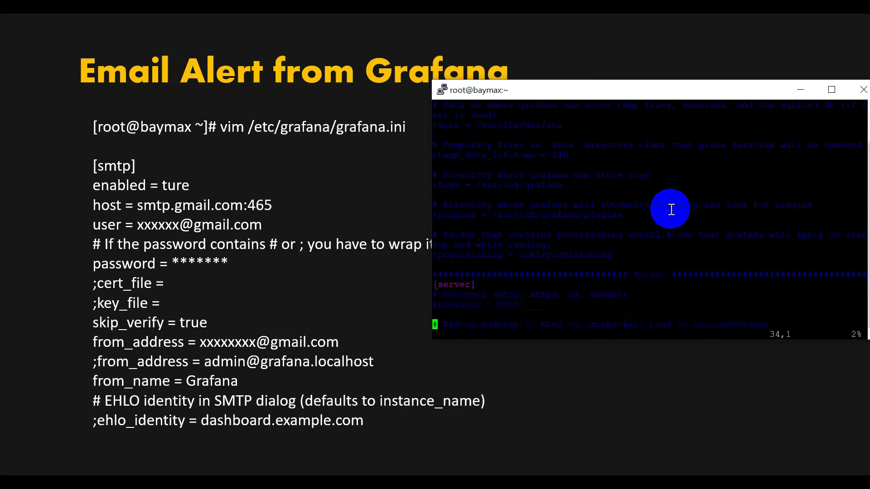
key("Down")
key("Down")
key("Down")
key("Down")
key("Down")
key("Down")
key("Down")
key("Down")
key("Down")
key("Down")
key("Down")
key("Down")
key("Down")
key("Down")
key("Down")
key("Down")
key("Down")
key("Down")
key("Down")
key("Down")
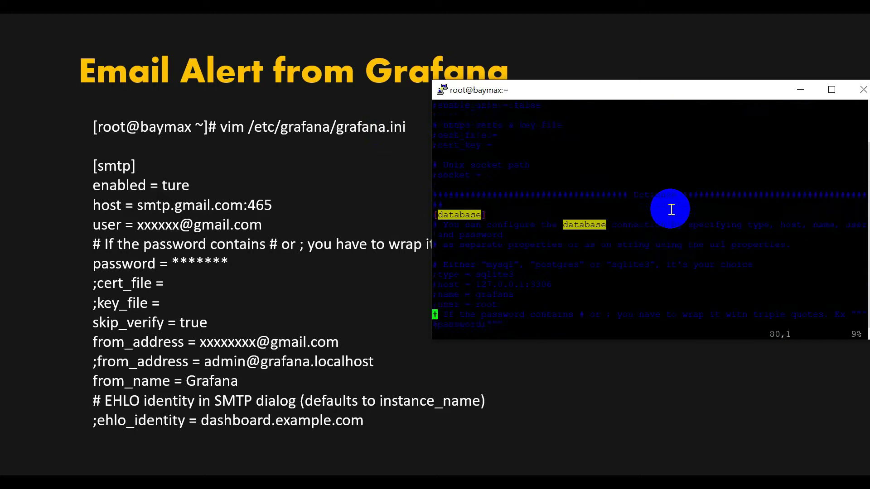
key("Down")
key("Down")
key("Down")
key("Down")
key("Down")
key("Down")
key("Down")
key("Down")
key("Down")
key("Down")
key("Down")
key("Down")
key("Down")
key("Down")
key("Down")
key("Down")
key("Down")
key("Down")
key("Down")
key("Down")
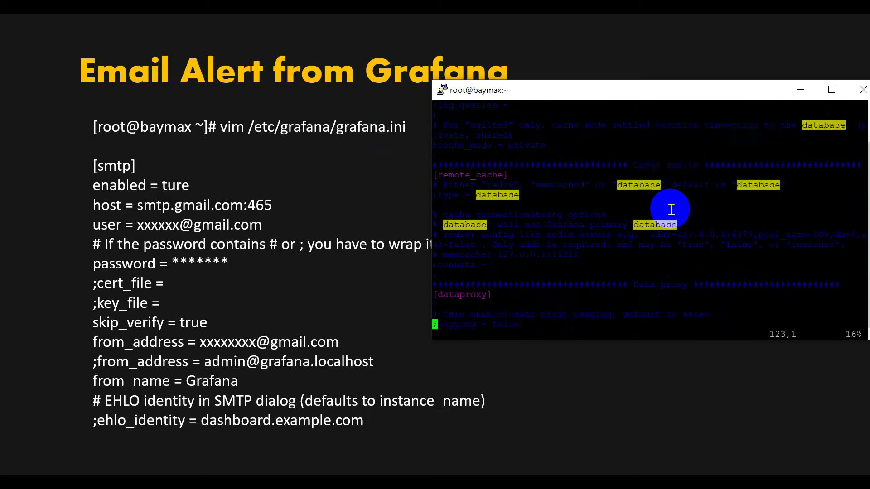
key("Down")
key("Down")
key("Down")
key("Down")
key("Down")
key("Down")
key("Down")
key("Down")
key("Down")
key("Down")
key("Down")
key("Down")
key("Down")
key("Down")
key("Down")
key("Down")
key("Down")
key("Down")
key("Down")
key("Down")
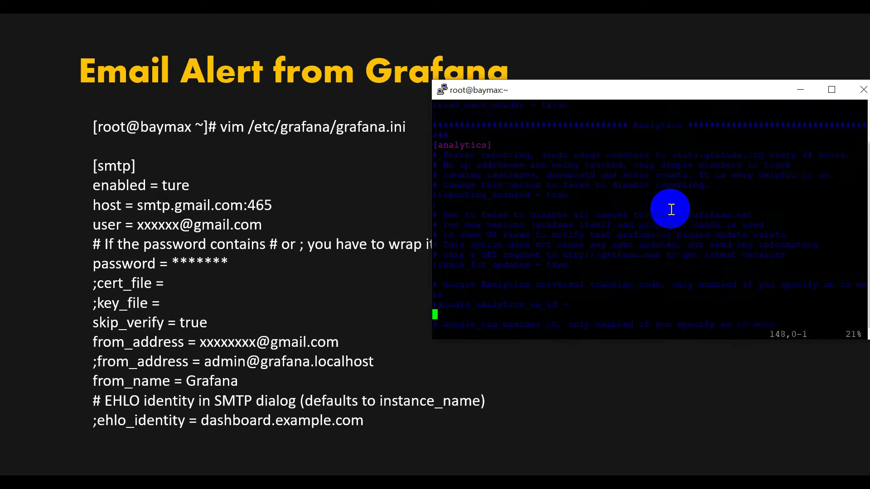
key("Down")
key("Down")
key("Down")
key("Down")
key("Down")
key("Down")
key("Down")
key("Down")
key("Down")
key("Down")
key("Down")
key("Down")
key("Down")
key("Down")
key("Down")
key("Down")
key("Down")
key("Down")
key("Down")
key("Down")
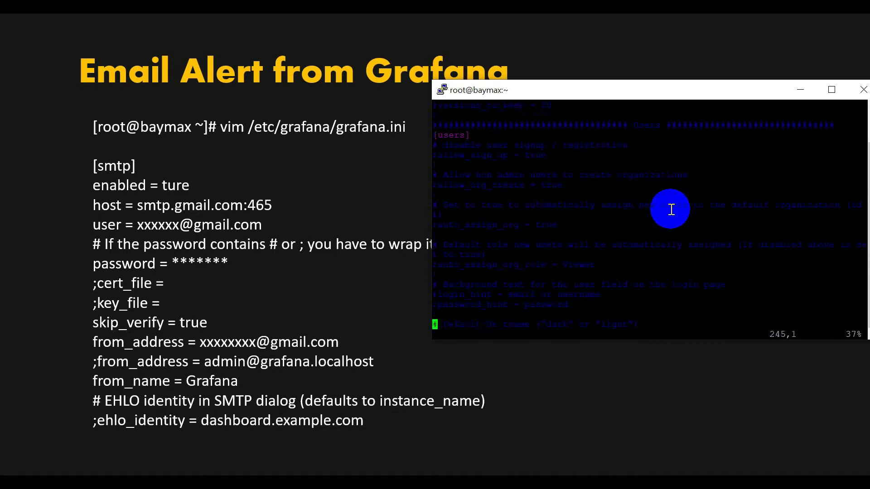
key("Down")
key("Down")
key("Down")
key("Down")
key("Down")
key("Down")
key("Down")
key("Down")
key("Down")
key("Down")
key("Down")
key("Down")
key("Down")
key("Down")
key("Down")
key("Down")
key("Down")
key("Down")
key("Down")
key("Down")
key("Down")
key("Down")
key("Down")
key("Down")
key("Down")
key("Down")
key("Down")
key("Down")
key("Down")
key("Down")
key("Down")
key("Down")
key("Down")
key("Down")
key("Down")
key("Down")
key("Down")
key("Down")
key("Down")
key("Down")
key("Down")
key("Down")
key("Down")
key("Down")
key("Down")
key("Down")
key("Down")
key("Down")
key("Down")
key("Down")
key("Down")
key("Down")
key("Down")
key("Down")
key("Down")
key("Down")
key("Down")
key("Down")
key("Down")
key("Down")
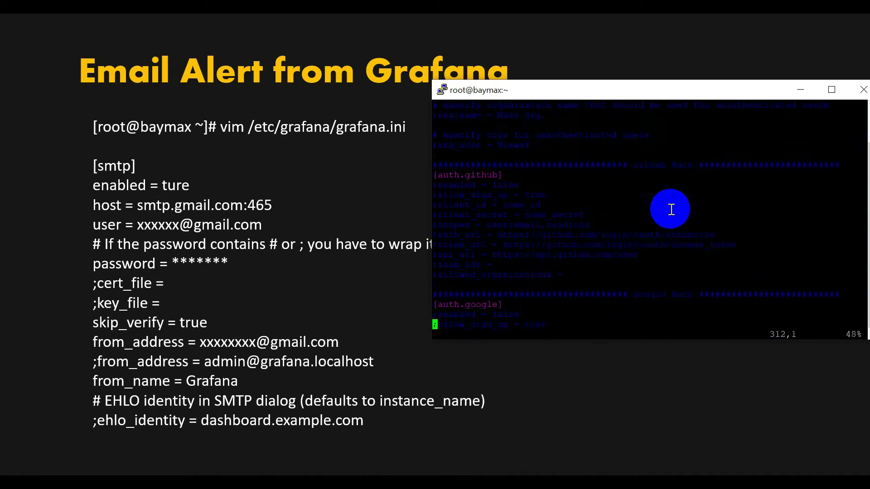
key("Down")
key("Down")
key("Down")
key("Down")
key("Down")
key("Down")
key("Down")
key("Down")
key("Down")
key("Down")
key("Down")
key("Down")
key("Down")
key("Down")
key("Down")
key("Down")
key("Down")
key("Down")
key("Down")
key("Down")
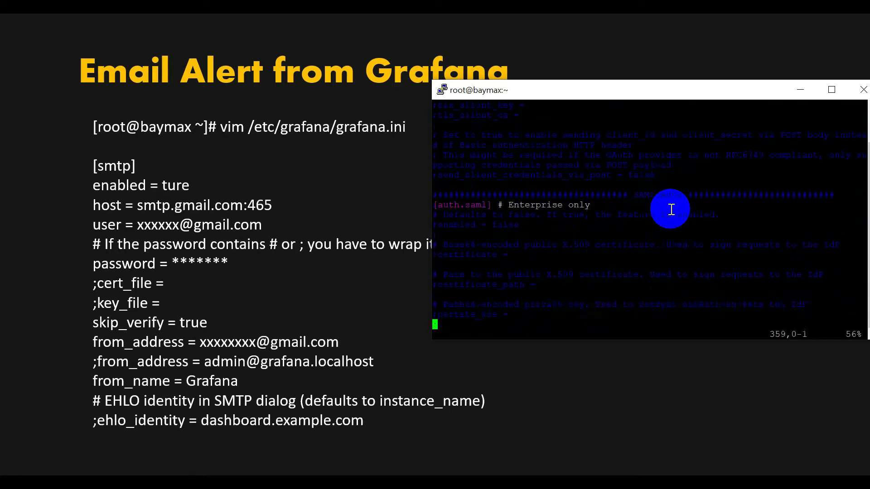
key("Down")
key("Down")
key("Down")
key("Down")
key("Down")
key("Down")
key("Down")
key("Down")
key("Down")
key("Down")
key("Down")
key("Down")
key("Down")
key("Down")
key("Down")
key("Down")
key("Down")
key("Down")
key("Down")
key("Down")
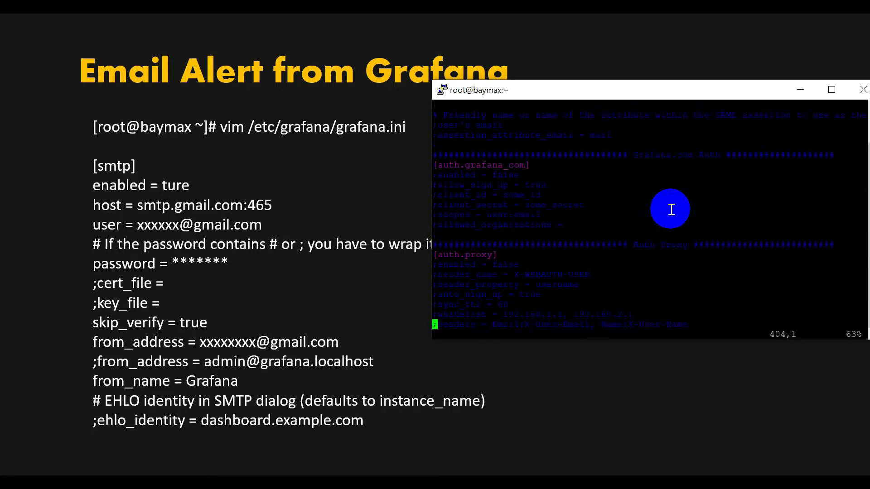
key("Down")
key("Down")
key("Down")
key("Down")
key("Down")
key("Down")
key("Down")
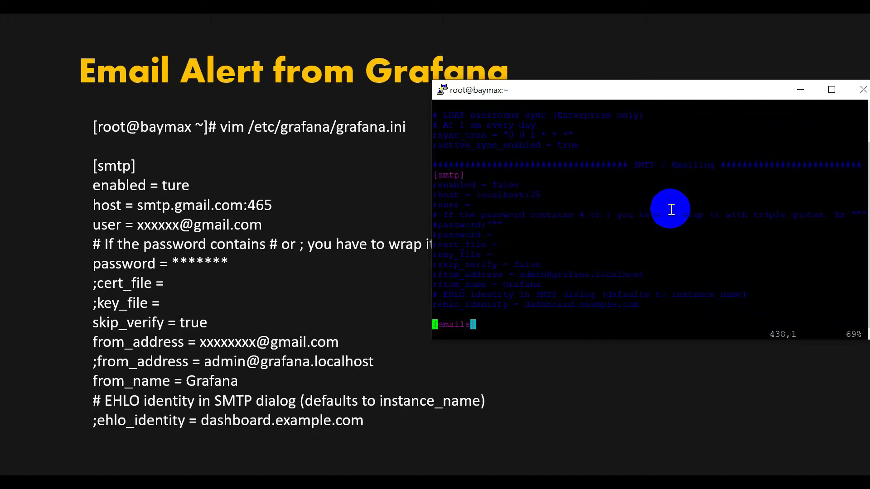
key("Up")
key("Up")
key("Up")
key("Up")
key("Up")
key("Up")
key("Up")
key("Up")
key("Up")
key("Up")
key("Up")
key("Up")
key("Up")
key("Up")
Step: Uncomment the enabled line under [smtp] and set its value to ture
key("End")
key("Down")
key("i")
key("Left")
key("Left")
key("Left")
key("Left")
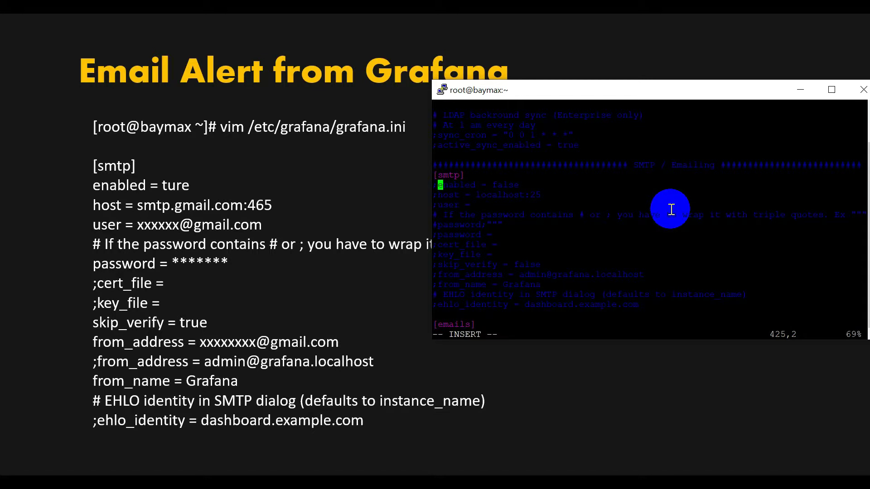
key("BackSpace")
key("Right")
key("Right")
key("Right")
key("Right")
key("Right")
key("Right")
key("Right")
key("Right")
key("Right")
key("Right")
key("Right")
key("Right")
key("Right")
key("Right")
key("Right")
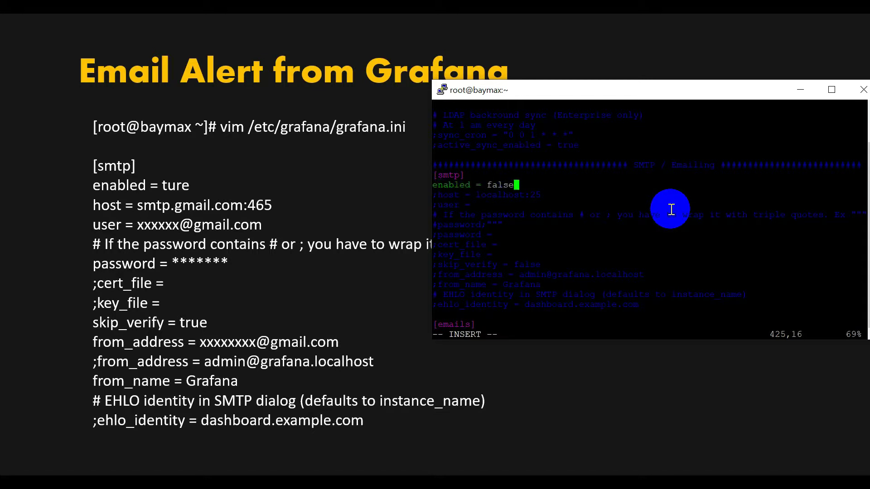
key("BackSpace")
key("BackSpace")
key("BackSpace")
key("BackSpace")
key("BackSpace")
type("ture")
Step: Uncomment the host line and change it to smtp.gmail.com:465
key("Down")
key("Left")
key("Left")
key("Left")
key("Left")
key("Left")
key("Left")
key("Left")
key("Left")
key("Left")
key("Left")
key("Left")
key("Left")
key("Left")
key("BackSpace")
key("Right")
key("Right")
key("Right")
key("Right")
key("Right")
key("Right")
key("Right")
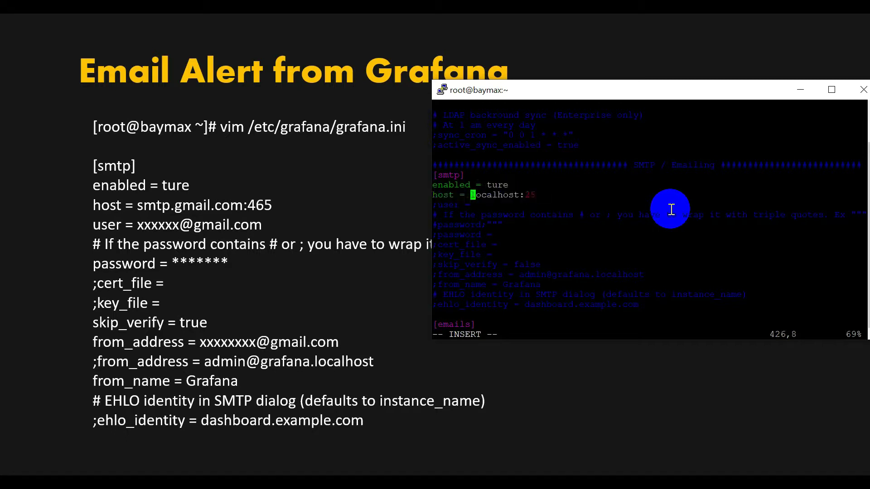
key("Right")
key("Right")
key("Right")
key("Right")
key("Right")
key("Right")
key("Right")
key("Right")
key("Right")
key("Right")
key("Right")
key("Right")
key("BackSpace")
key("BackSpace")
key("BackSpace")
key("BackSpace")
key("BackSpace")
key("BackSpace")
key("BackSpace")
key("BackSpace")
key("BackSpace")
key("BackSpace")
key("BackSpace")
key("BackSpace")
type("sma")
key("BackSpace")
type("tp.gmail.com")
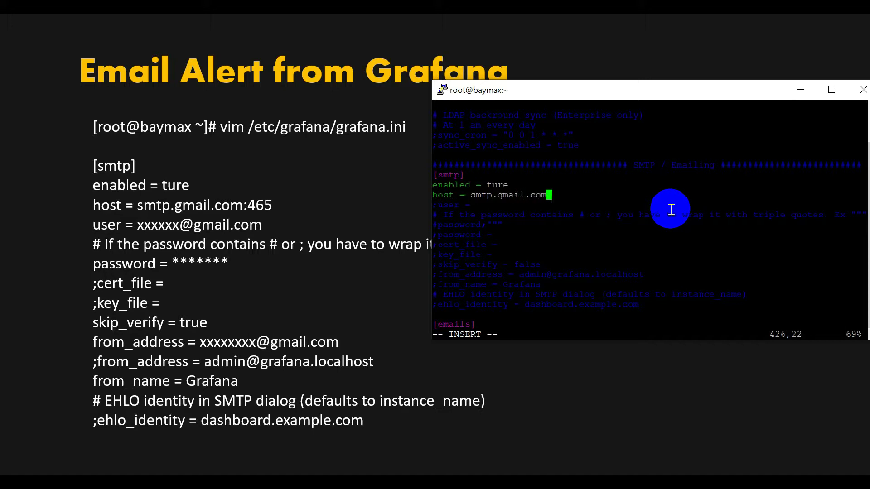
type(":465")
key("Down")
key("Down")
key("Down")
Step: Uncomment the user line and enter the support Gmail address
key("Up")
key("Up")
key("Left")
key("Left")
key("Left")
key("Left")
key("Left")
key("Left")
key("BackSpace")
key("Right")
key("Right")
key("Right")
key("Right")
key("Right")
key("Right")
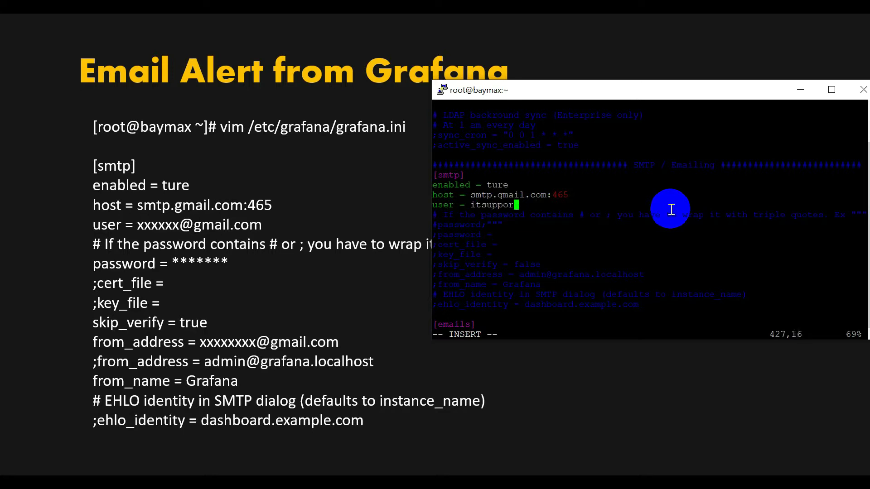
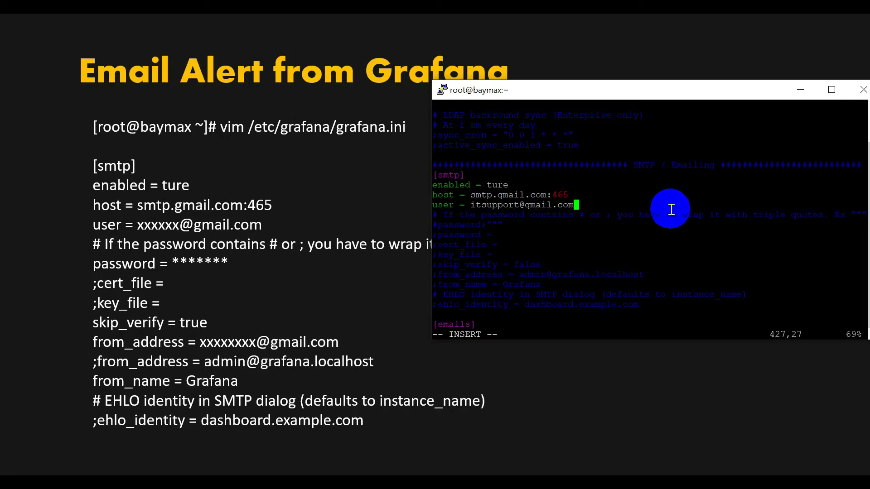
key("Down")
key("Down")
Step: Uncomment the password line and enter the account password
key("Up")
key("Down")
key("Left")
key("Left")
key("Left")
key("Left")
key("Left")
key("Left")
key("Left")
key("Left")
key("Left")
key("Left")
key("BackSpace")
key("Right")
key("Right")
key("Right")
key("Right")
key("Right")
key("Right")
key("Right")
key("Right")
key("Right")
key("Right")
type("******")
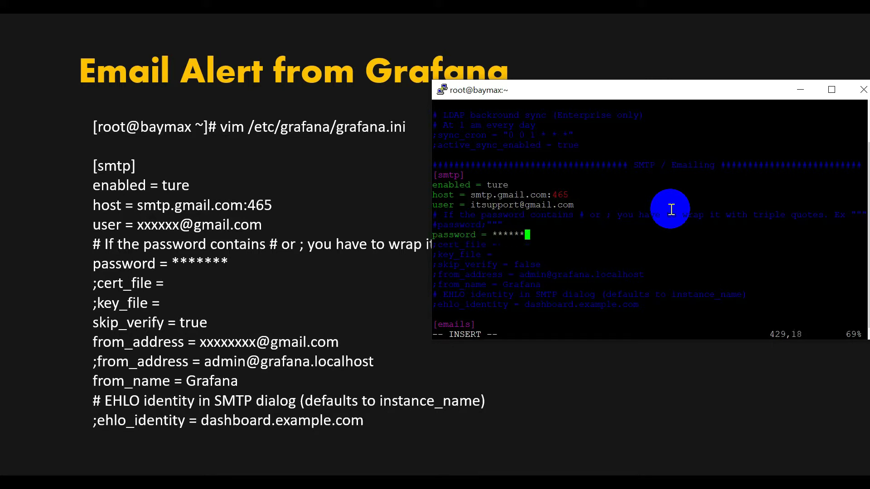
key("Down")
key("Down")
key("Down")
key("Left")
key("Left")
key("Left")
key("Left")
key("Left")
key("Left")
key("Left")
key("Left")
key("Left")
key("Left")
key("Left")
key("Left")
key("Left")
key("Left")
key("Left")
key("Left")
Step: Uncomment skip_verify and set it to true
key("BackSpace")
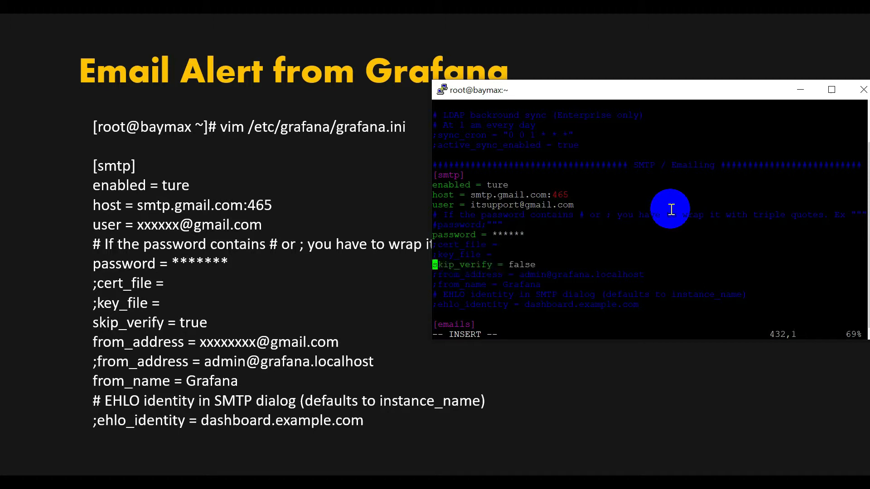
key("Right")
key("Right")
key("Right")
key("Right")
key("Right")
key("Right")
key("Right")
key("Right")
key("Right")
key("Right")
key("Right")
key("Right")
key("Right")
key("Right")
key("Right")
key("Right")
key("Right")
key("Right")
key("BackSpace")
key("BackSpace")
key("BackSpace")
key("BackSpace")
key("BackSpace")
type("true")
Step: Uncomment from_address and replace the default sender with the support Gmail address
key("Down")
key("Left")
key("Left")
key("Left")
key("Left")
key("Left")
key("Left")
key("Left")
key("Left")
key("Left")
key("Left")
key("Left")
key("Left")
key("Left")
key("Left")
key("Left")
key("Left")
key("Left")
key("BackSpace")
key("Right")
key("Right")
key("Right")
key("Right")
key("Right")
key("Right")
key("Right")
key("Right")
key("Right")
key("Right")
key("Right")
key("Right")
key("Right")
key("Right")
key("Right")
key("Right")
key("Right")
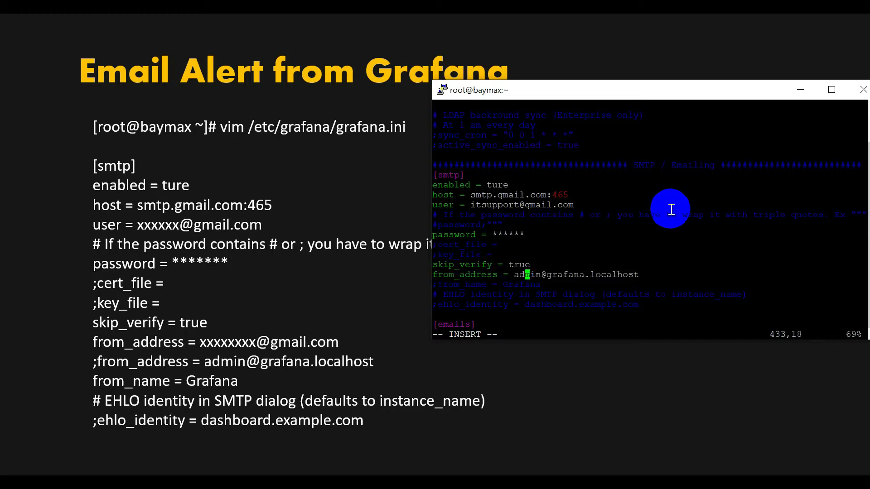
key("Right")
key("Right")
key("Right")
key("Right")
key("Right")
key("Right")
key("Right")
key("Right")
key("Right")
key("Right")
key("Right")
key("Right")
key("Right")
key("Right")
key("Right")
key("Right")
key("Right")
key("Right")
key("Right")
key("Right")
key("BackSpace")
key("BackSpace")
key("BackSpace")
key("BackSpace")
key("BackSpace")
key("BackSpace")
key("BackSpace")
key("BackSpace")
key("BackSpace")
key("BackSpace")
key("BackSpace")
key("BackSpace")
key("BackSpace")
key("BackSpace")
key("BackSpace")
key("BackSpace")
key("BackSpace")
key("BackSpace")
key("BackSpace")
key("BackSpace")
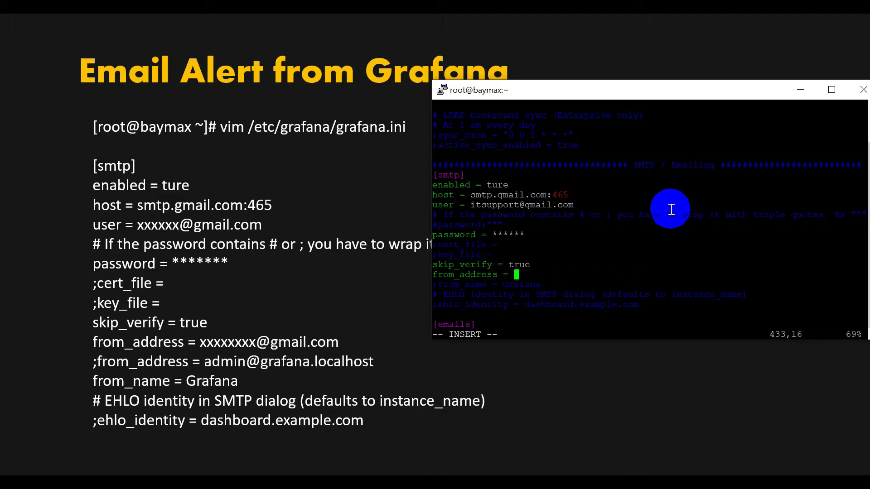
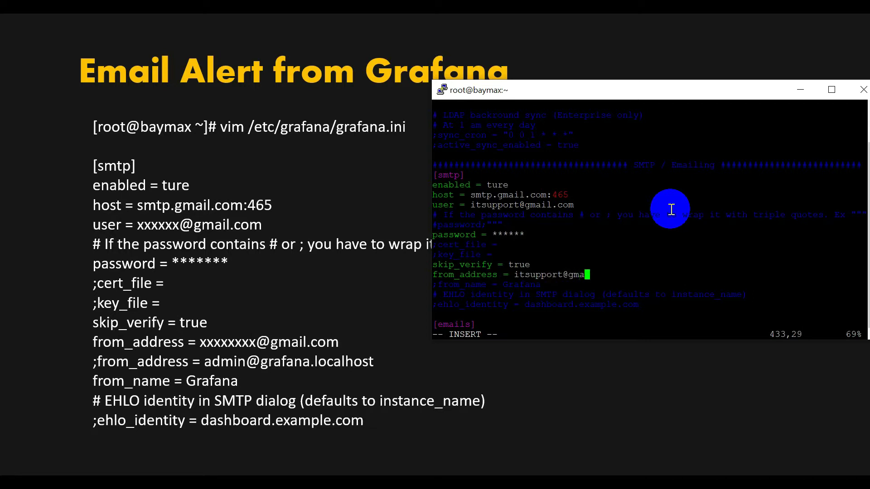
Step: Uncomment the from_name = Grafana line
key("Down")
key("Left")
key("Left")
key("Left")
key("Left")
key("Left")
key("Left")
key("Left")
key("Left")
key("Left")
key("Left")
key("Left")
key("Left")
key("Left")
key("Left")
key("Left")
key("Left")
key("Left")
key("Left")
key("Left")
key("BackSpace")
key("Right")
key("Right")
key("Right")
key("Right")
key("Right")
key("Right")
key("Right")
key("Right")
key("Right")
key("Right")
key("Right")
key("Right")
key("Right")
key("Right")
key("Right")
key("Right")
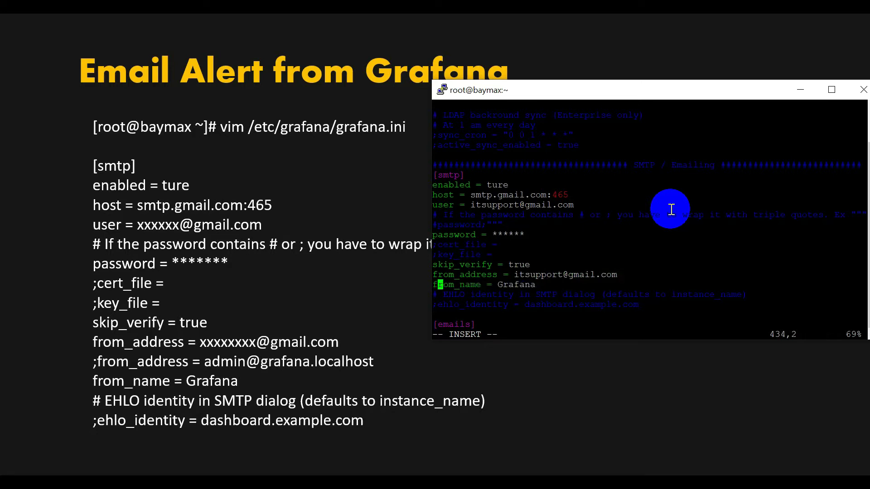
key("Right")
key("Right")
key("Right")
Step: Save and quit grafana.ini with :wq!, then return to the Grafana BAYMAX dashboard
key("Escape")
type(":wq!")
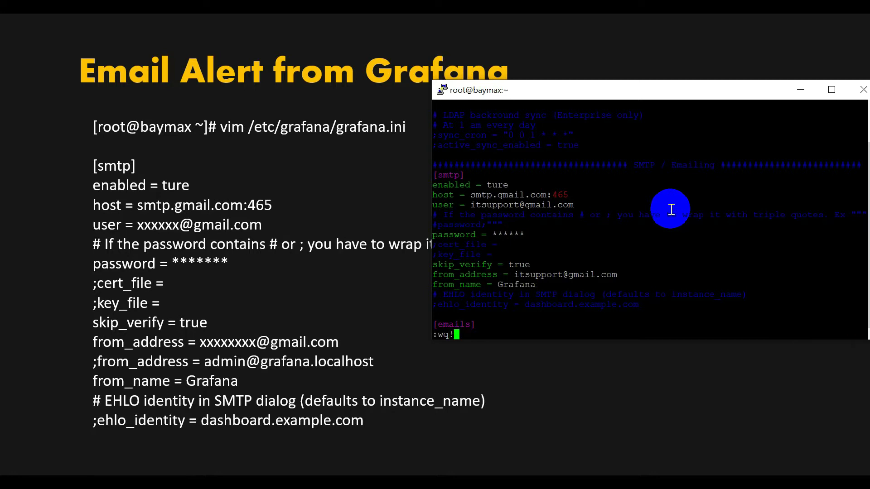
key("Return")
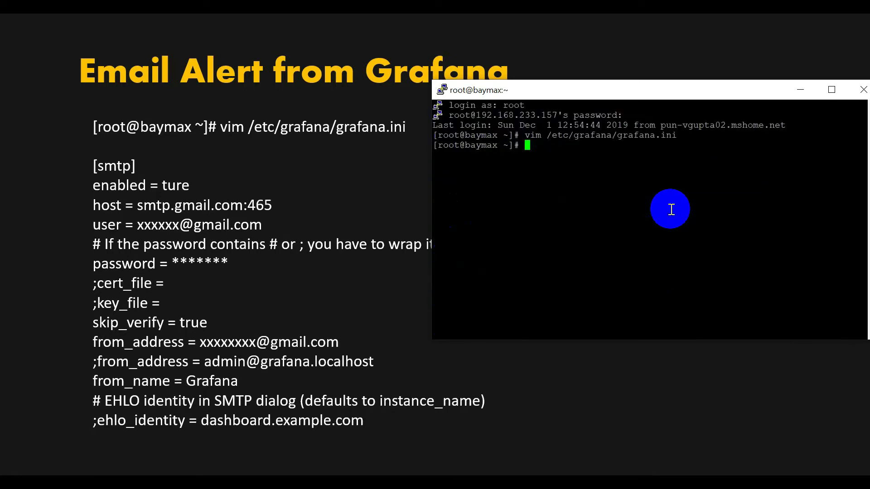
key("alt+Tab")
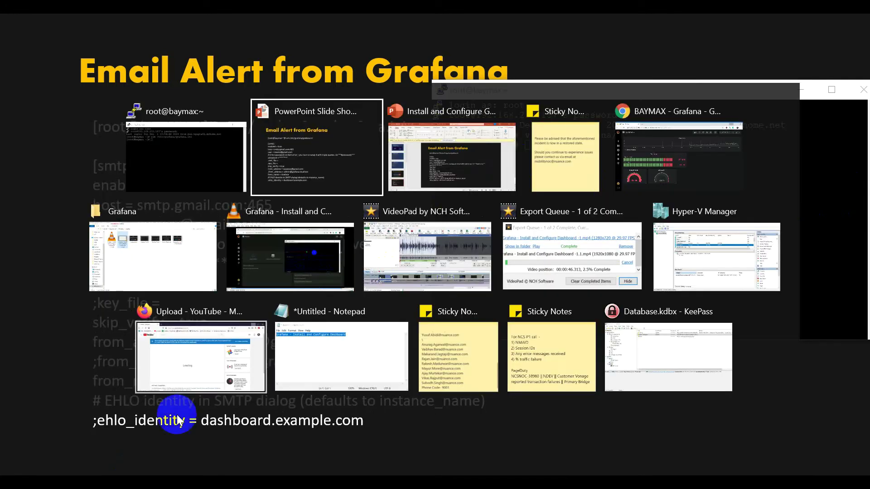
left_click(679, 153)
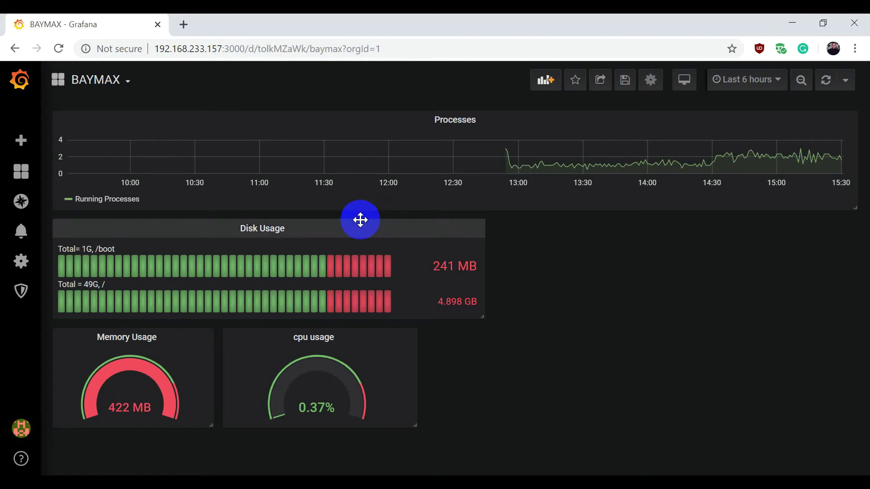
Step: Start a new notification channel from Alerting's Notification channels list
left_click(22, 235)
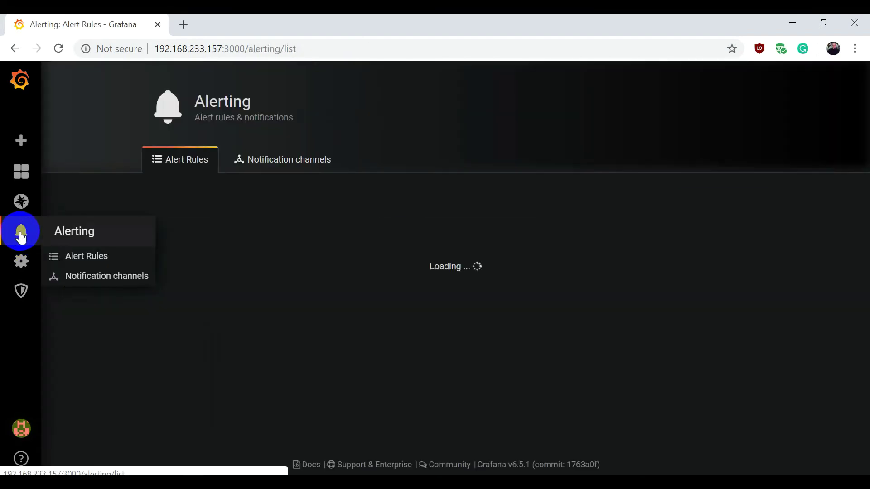
left_click(282, 160)
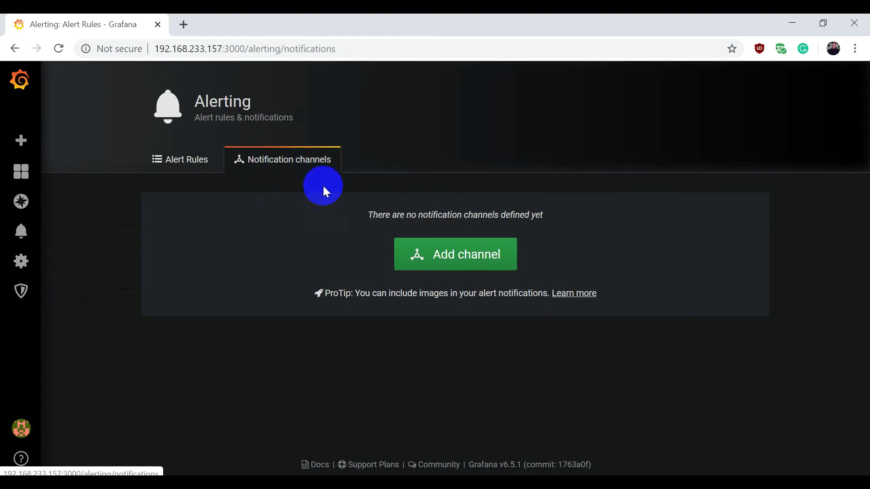
left_click(441, 255)
scroll(293, 252, "down", 2)
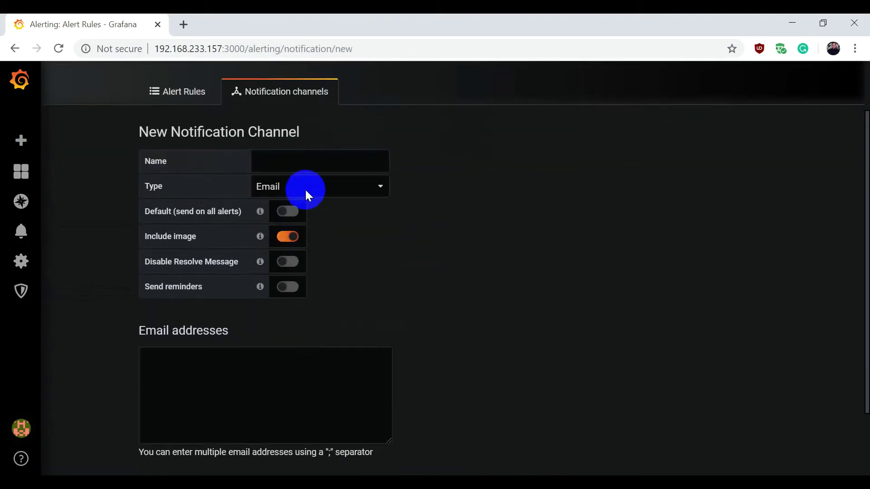
Step: Name the new Email channel Grafana-Notice
left_click(266, 156)
scroll(302, 172, "down", 2)
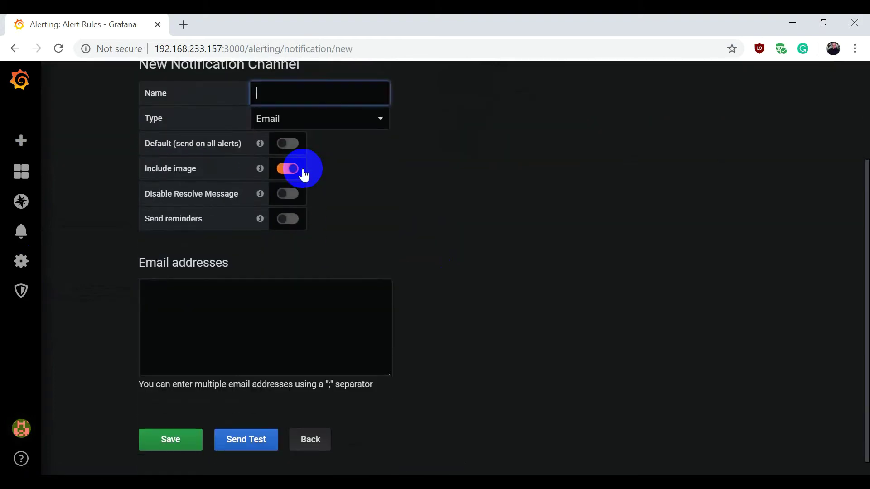
scroll(505, 260, "up", 2)
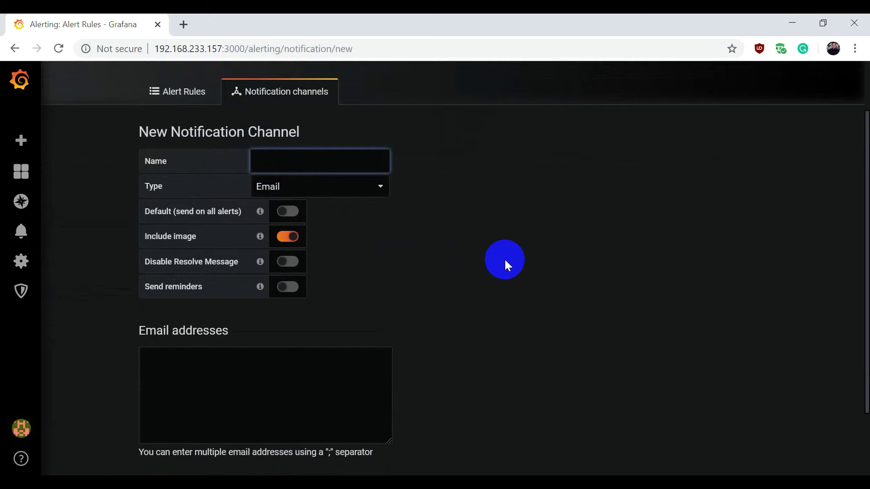
type("Grafana-Notice")
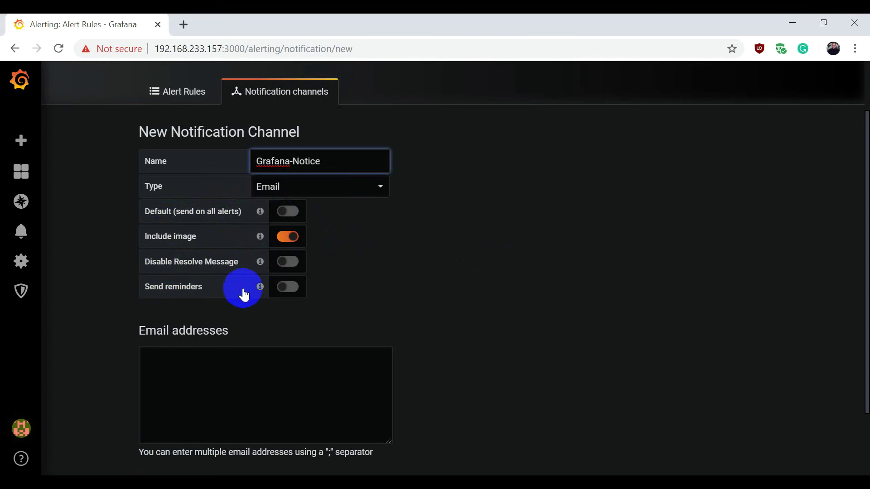
Step: Enter the support Gmail address as the recipient, send a test, and save the channel
scroll(292, 295, "down", 2)
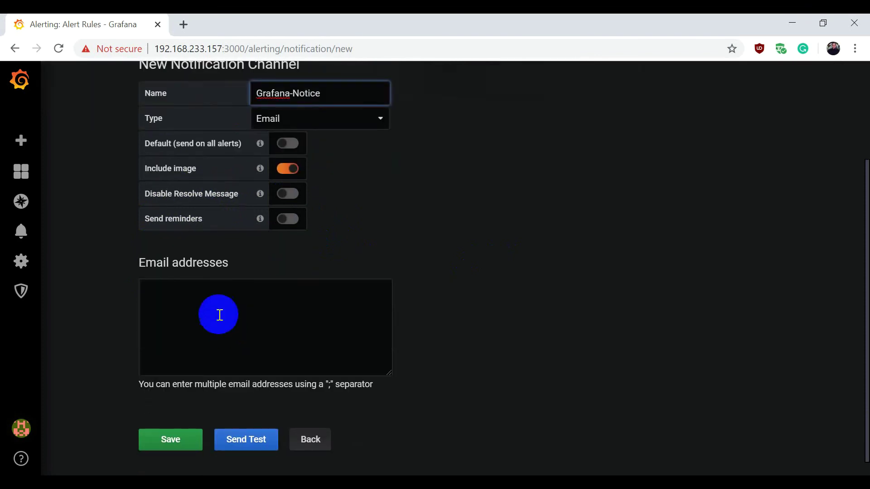
left_click(186, 292)
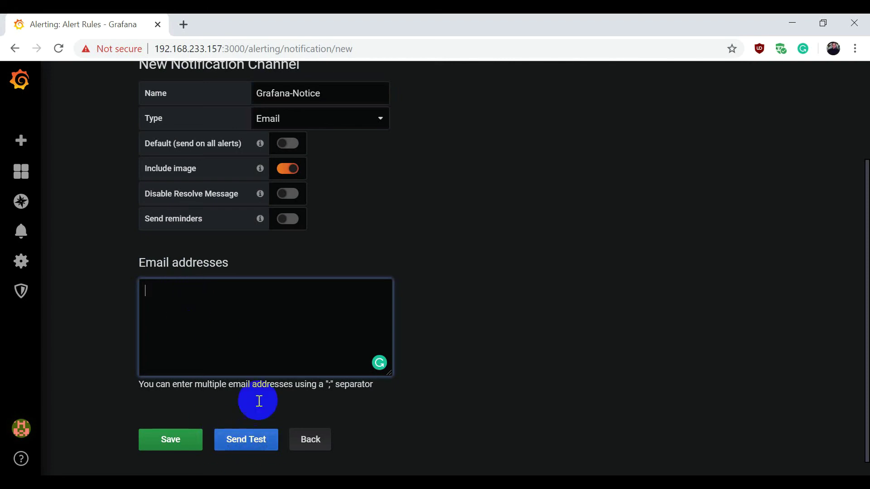
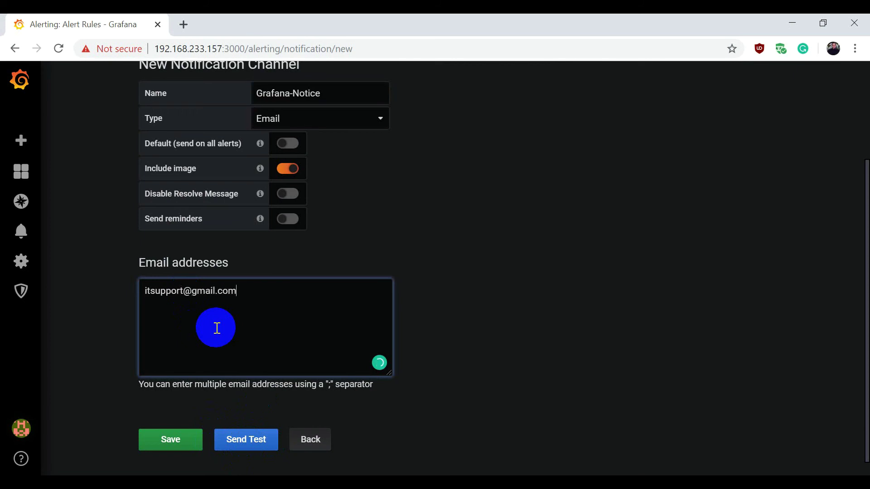
left_click(254, 448)
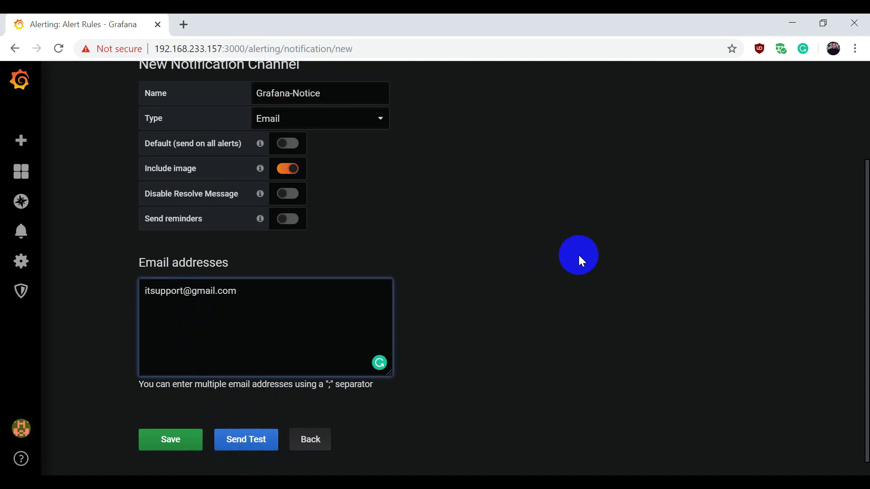
left_click(159, 448)
scroll(627, 368, "up", 3)
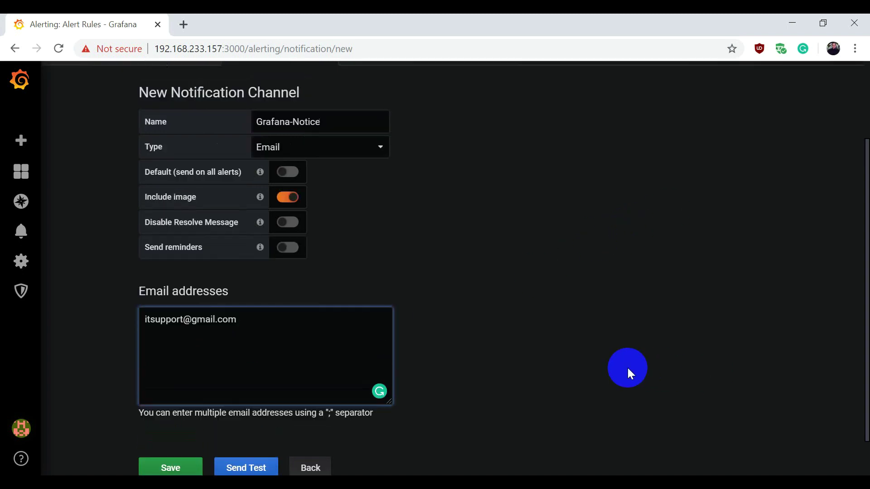